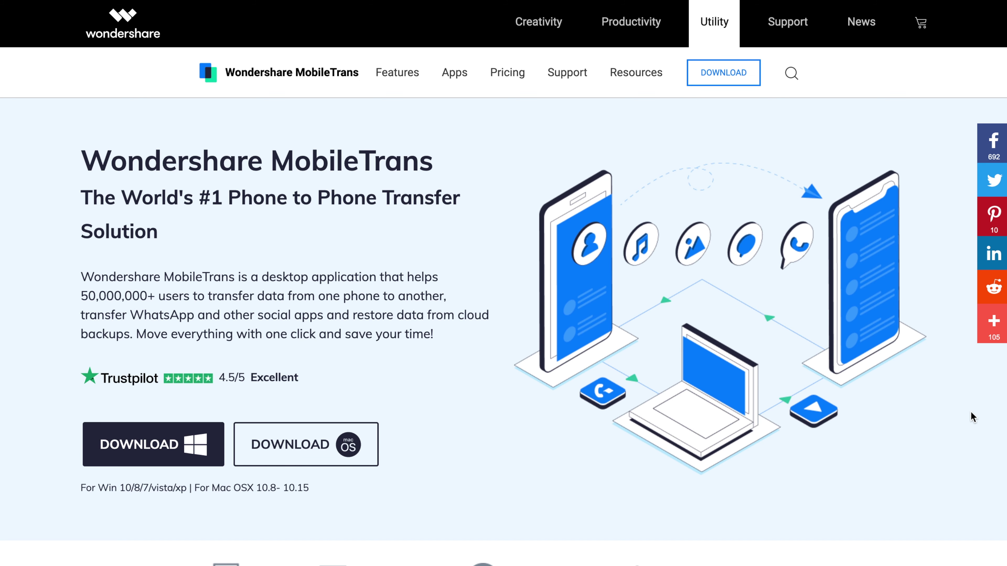
pyautogui.scroll(-8, 971, 411)
pyautogui.scroll(-8, 971, 413)
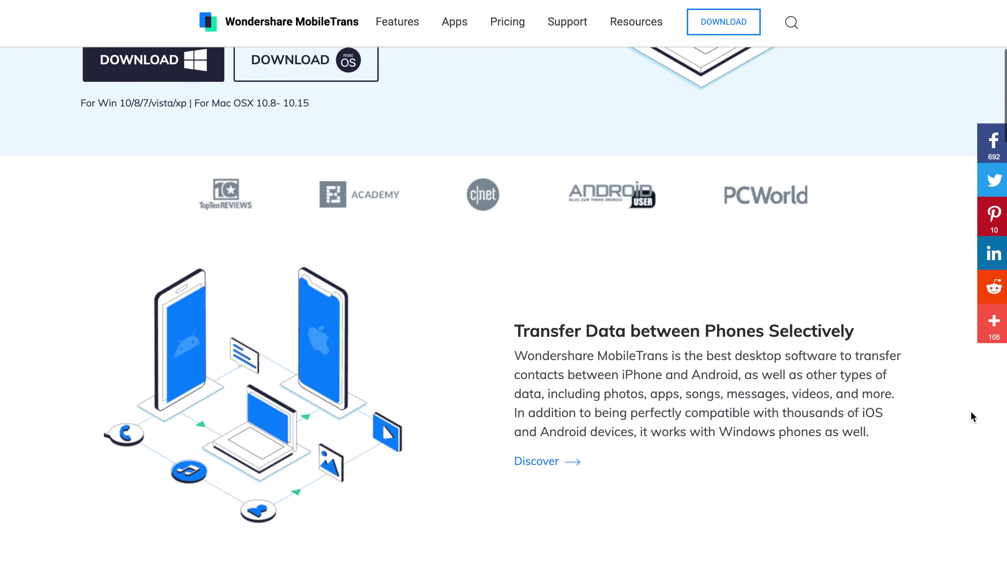
pyautogui.scroll(-11, 971, 412)
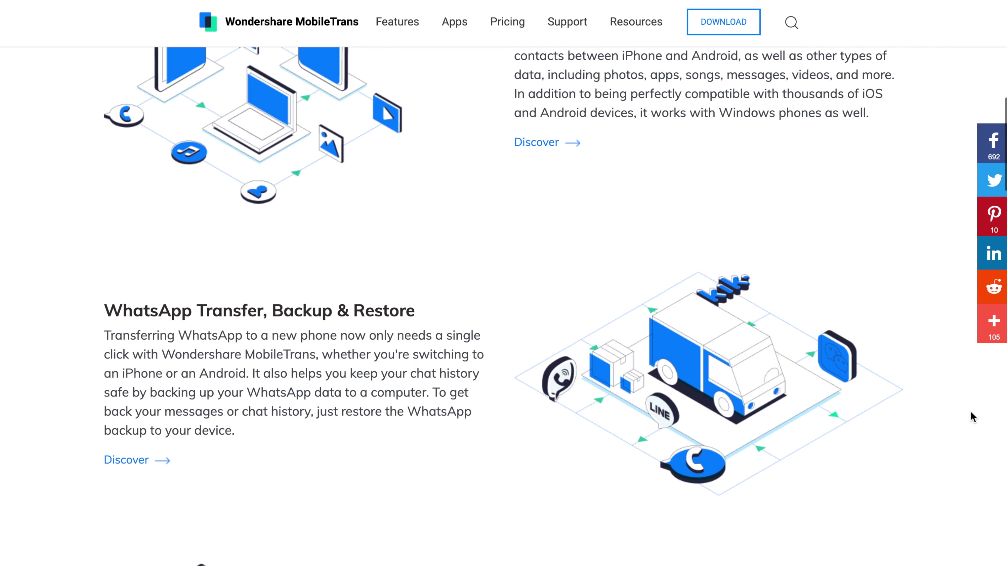
pyautogui.scroll(-13, 971, 412)
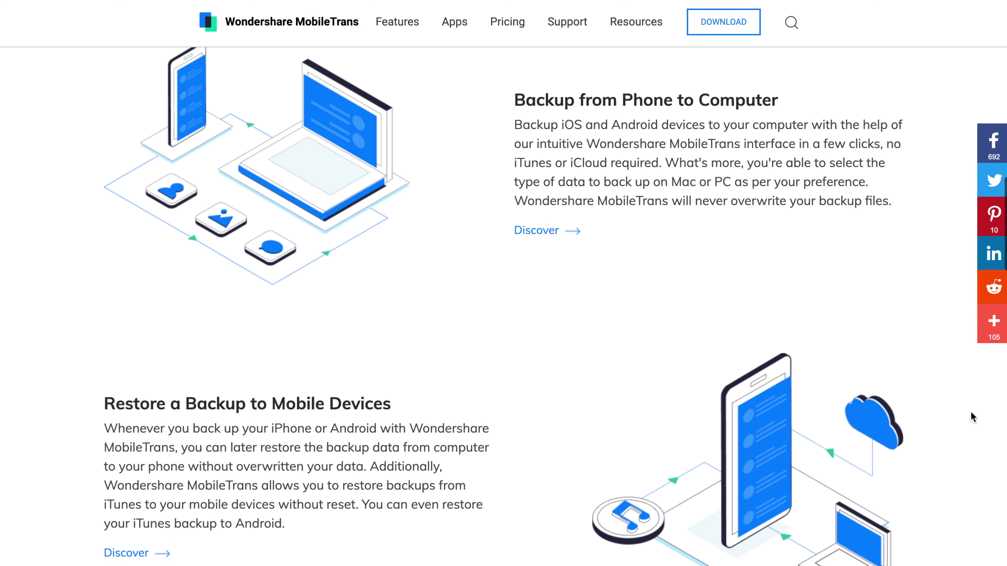
pyautogui.scroll(-10, 971, 412)
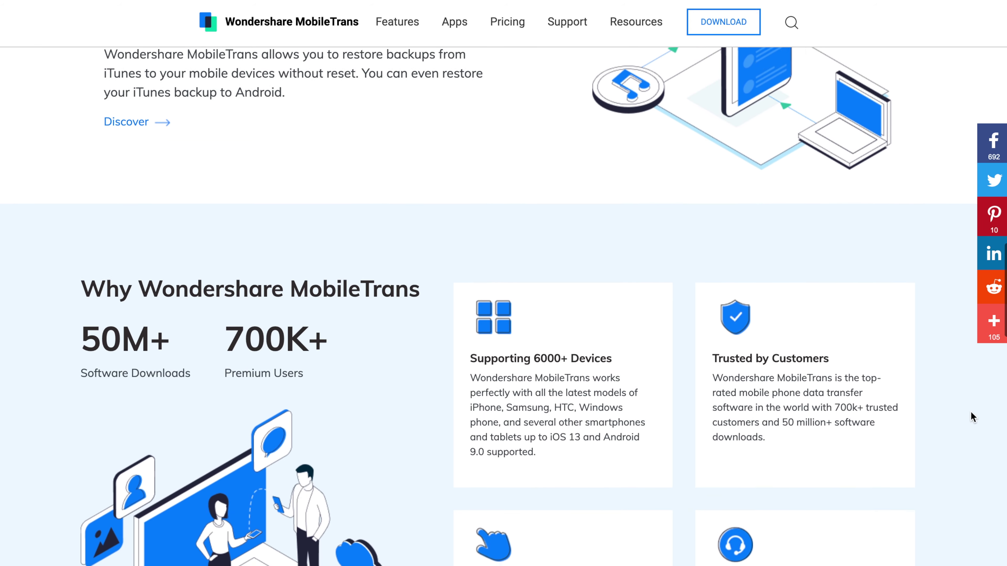
pyautogui.scroll(-12, 971, 412)
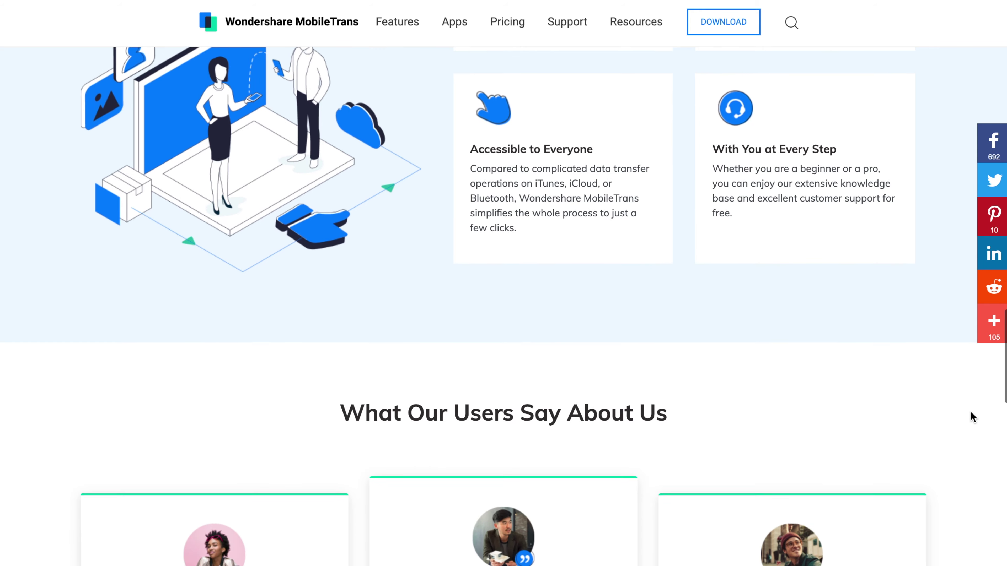
pyautogui.scroll(-11, 970, 411)
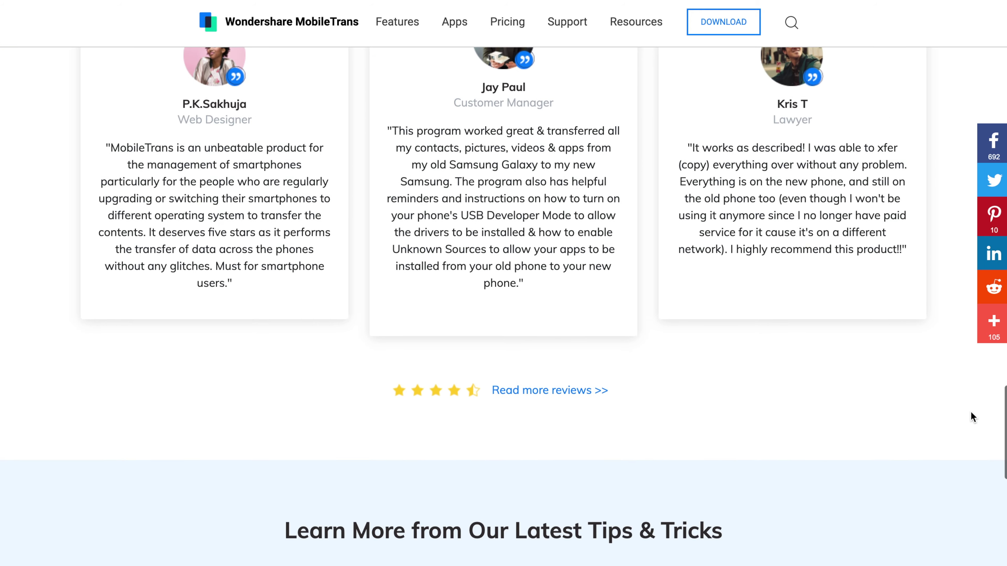
pyautogui.scroll(-8, 970, 411)
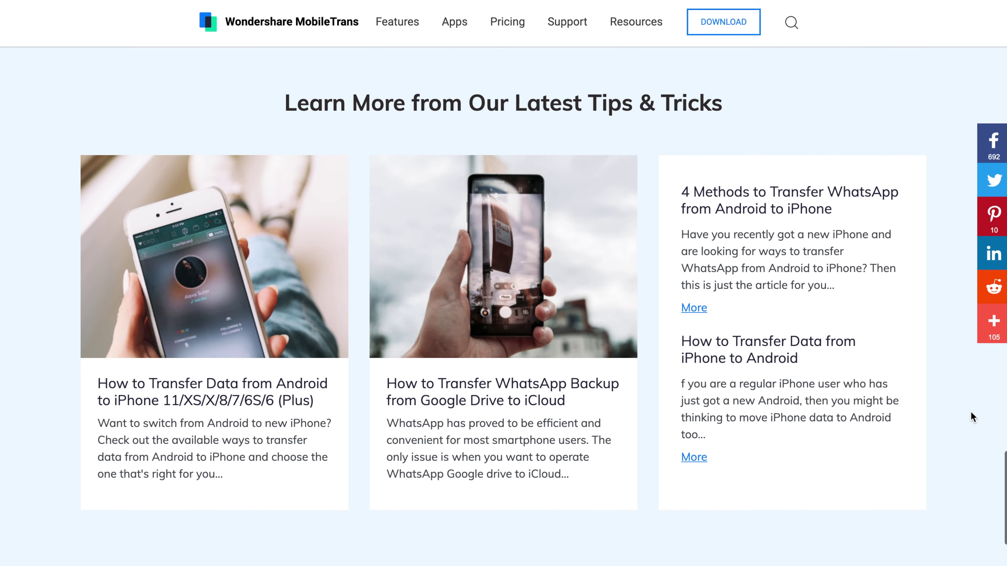
pyautogui.scroll(-4, 970, 413)
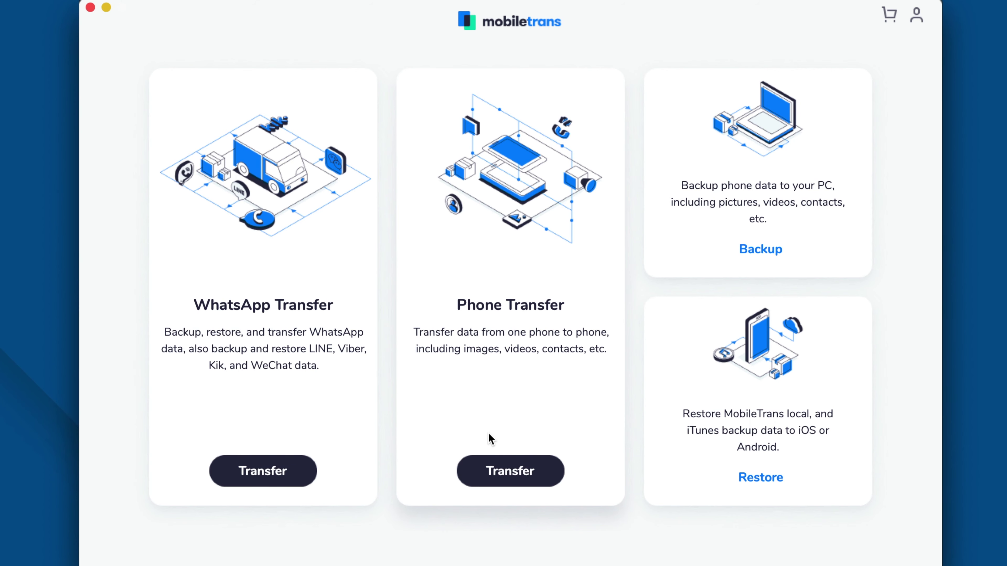
# Open Phone Transfer and accept the temporary default SMS app change and its later reset
pyautogui.click(516, 471)
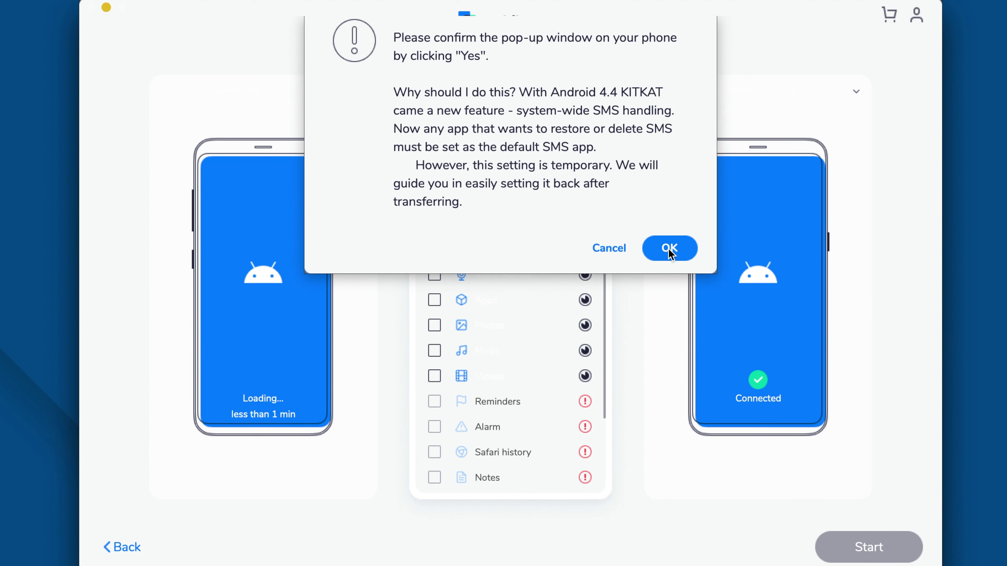
pyautogui.click(669, 249)
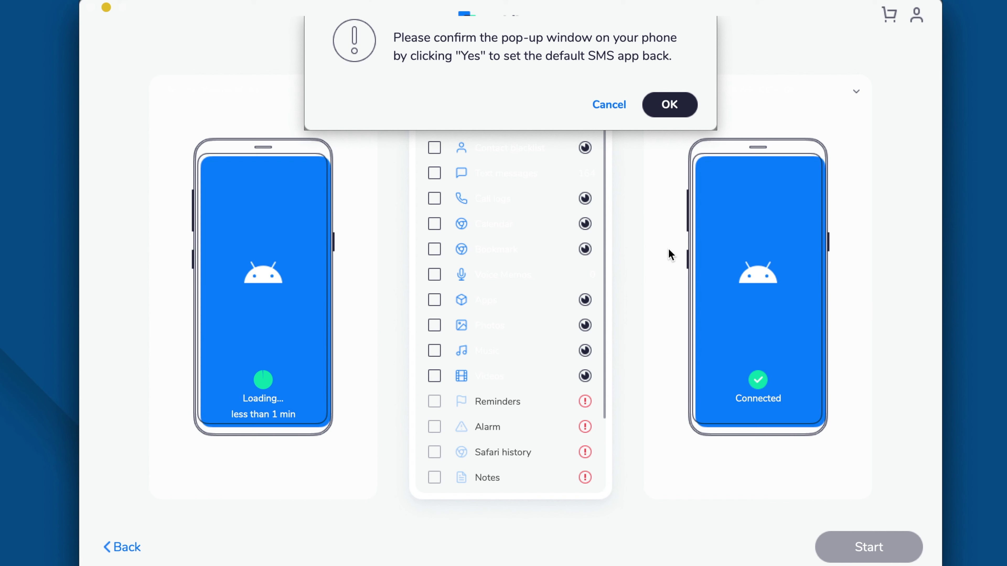
pyautogui.click(663, 97)
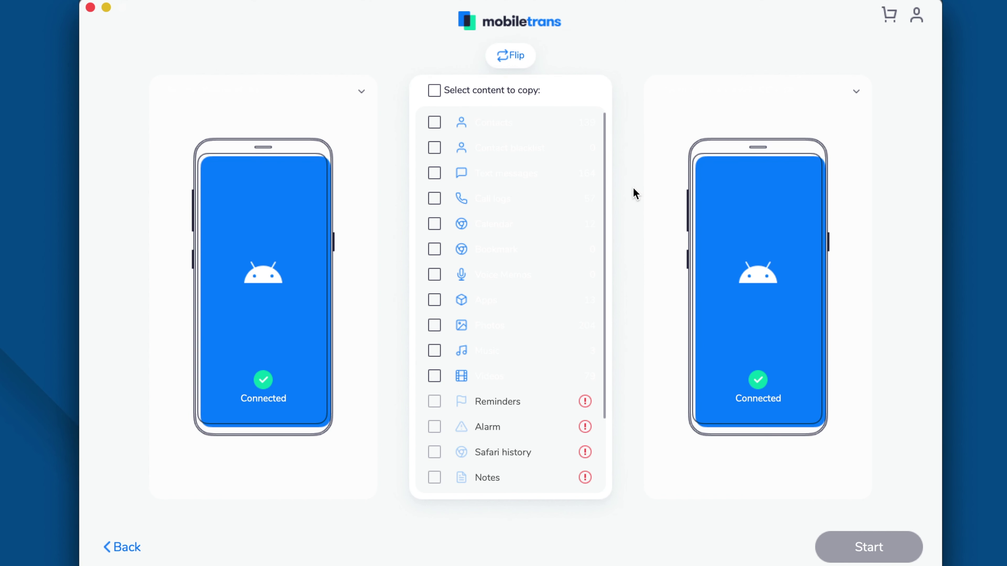
# Keep Xiaomi Mi A1 as the right phone and choose only Text messages to copy
pyautogui.click(361, 92)
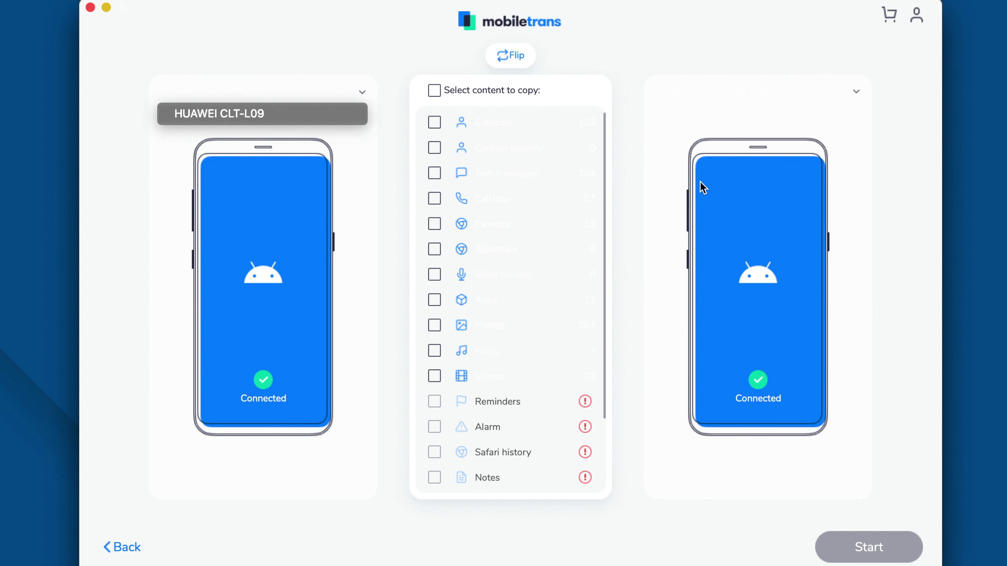
pyautogui.click(856, 94)
pyautogui.click(855, 93)
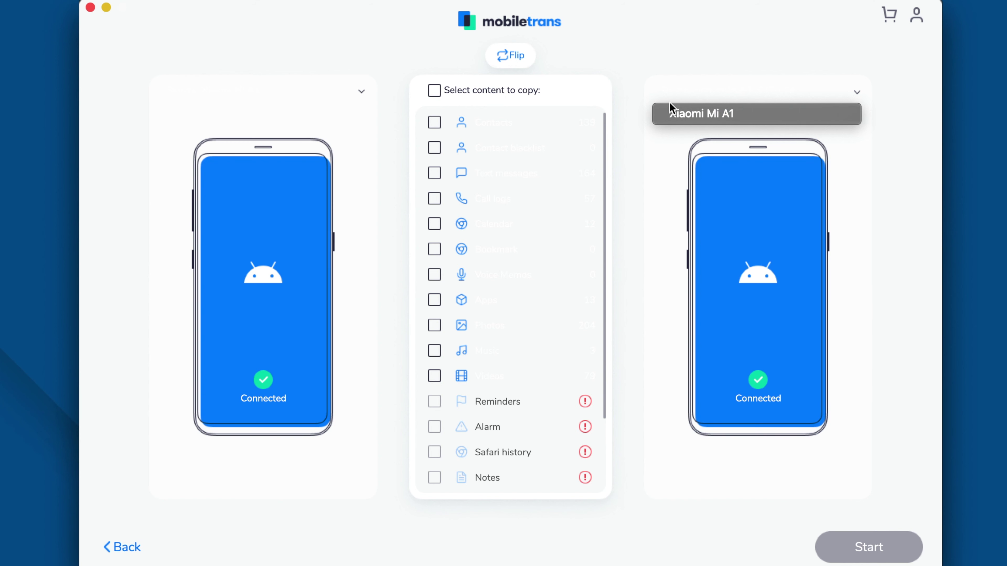
pyautogui.click(727, 119)
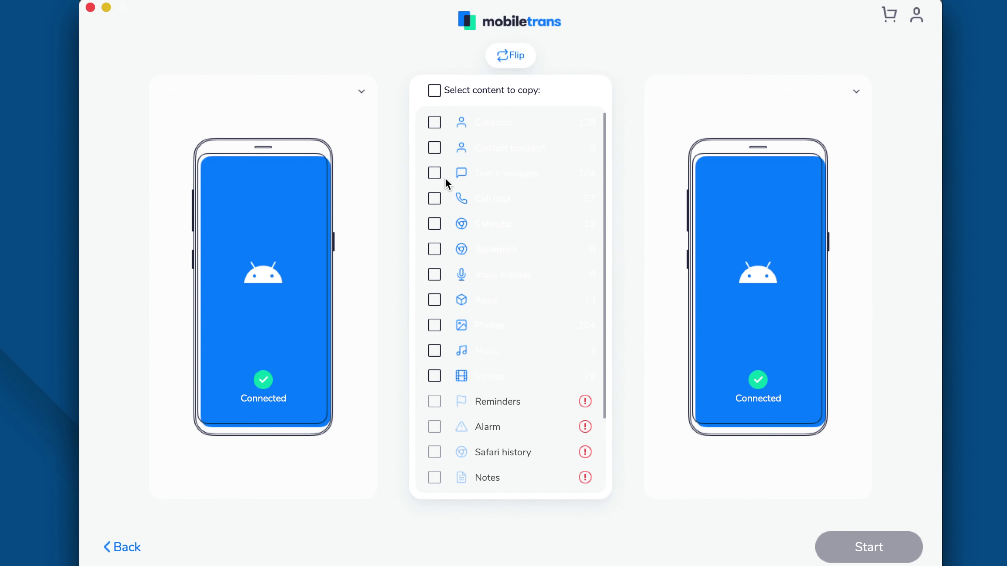
pyautogui.click(434, 174)
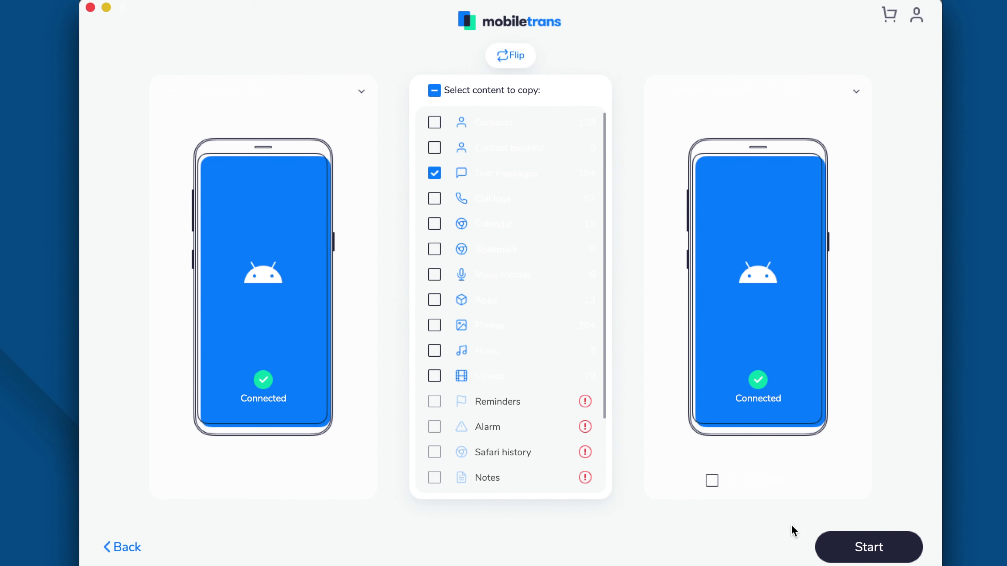
# Start copying text messages to the HUAWEI CLT-L09, confirming both default-SMS prompts
pyautogui.click(863, 537)
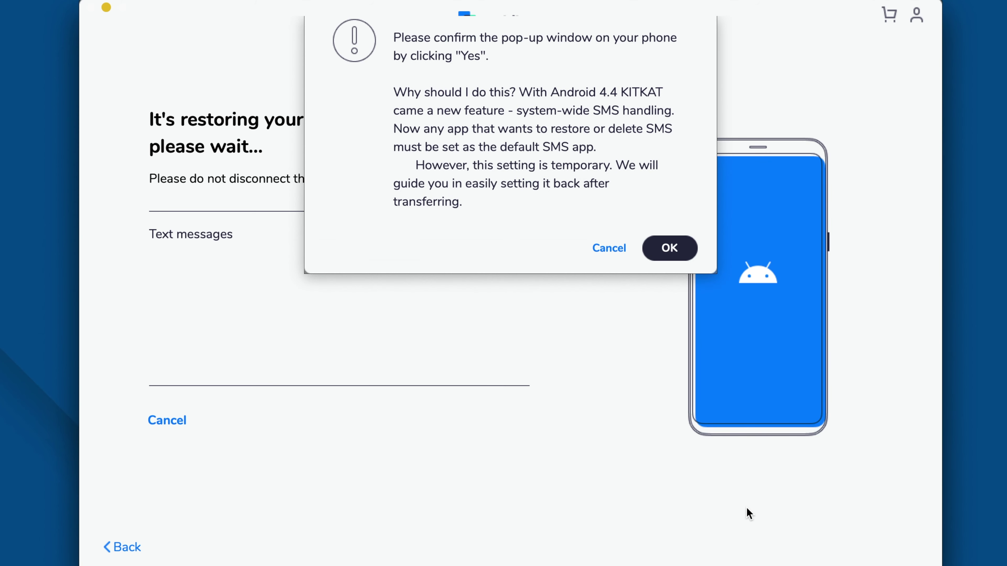
pyautogui.click(673, 246)
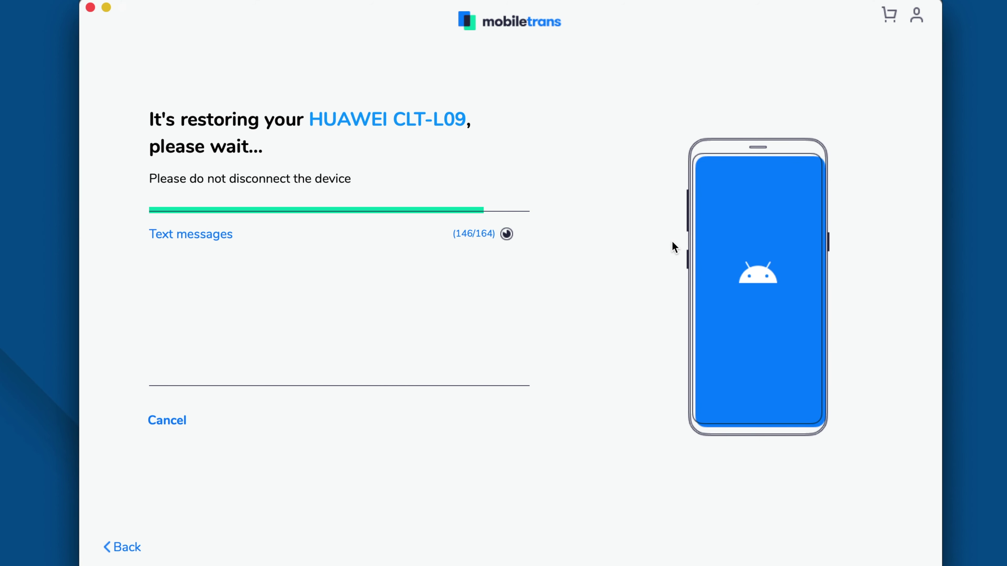
pyautogui.click(676, 104)
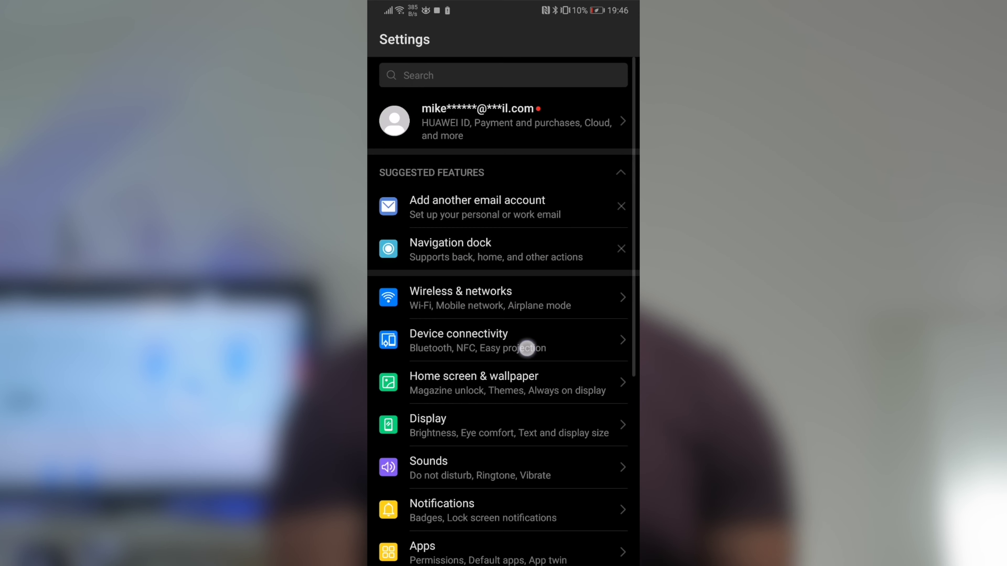
# Scan for nearby Bluetooth devices and pair with the Mi A1 phone
pyautogui.click(459, 341)
pyautogui.click(412, 74)
pyautogui.click(471, 546)
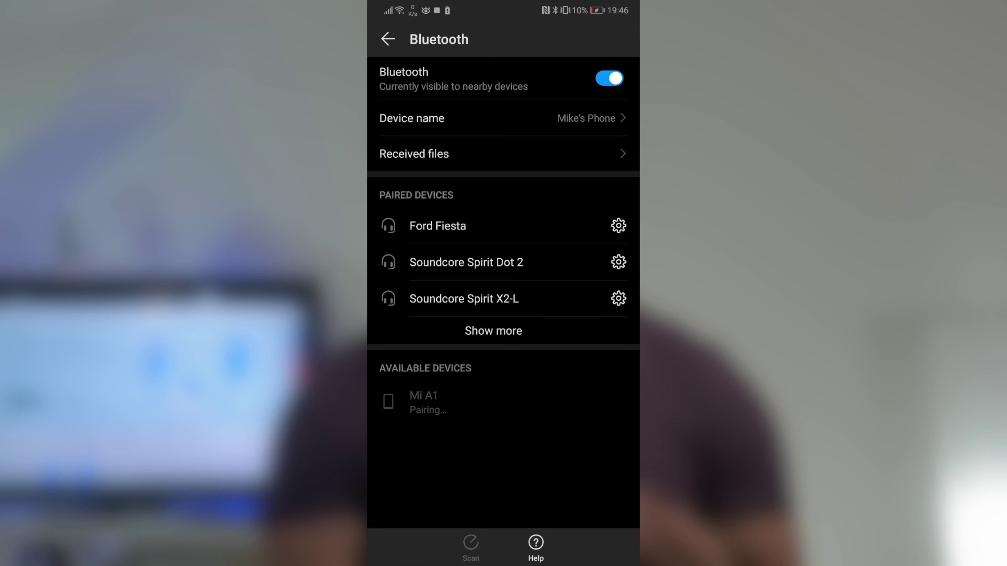
pyautogui.click(566, 525)
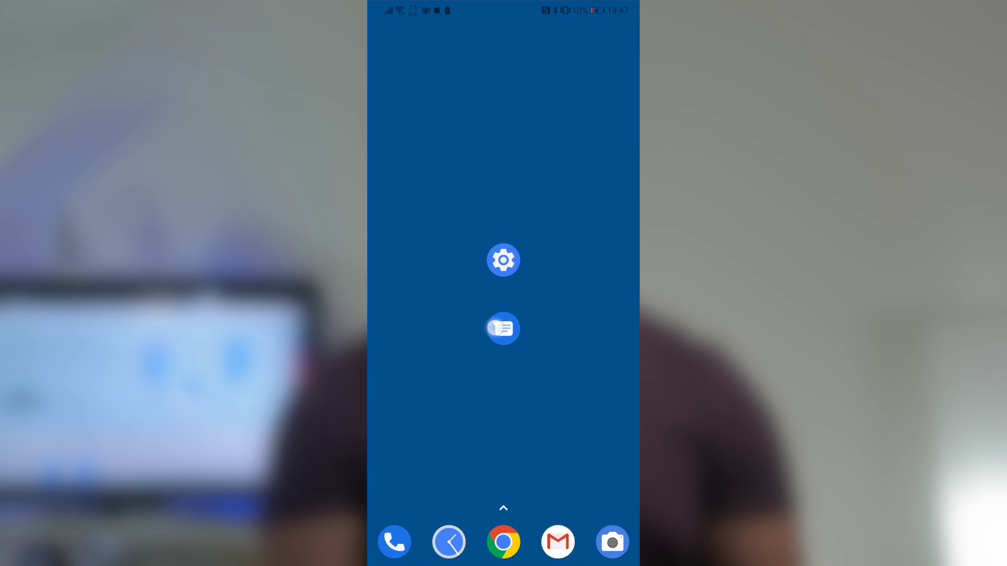
# Share the Drfone conversation's only message over Bluetooth to the Mi A1
pyautogui.click(503, 329)
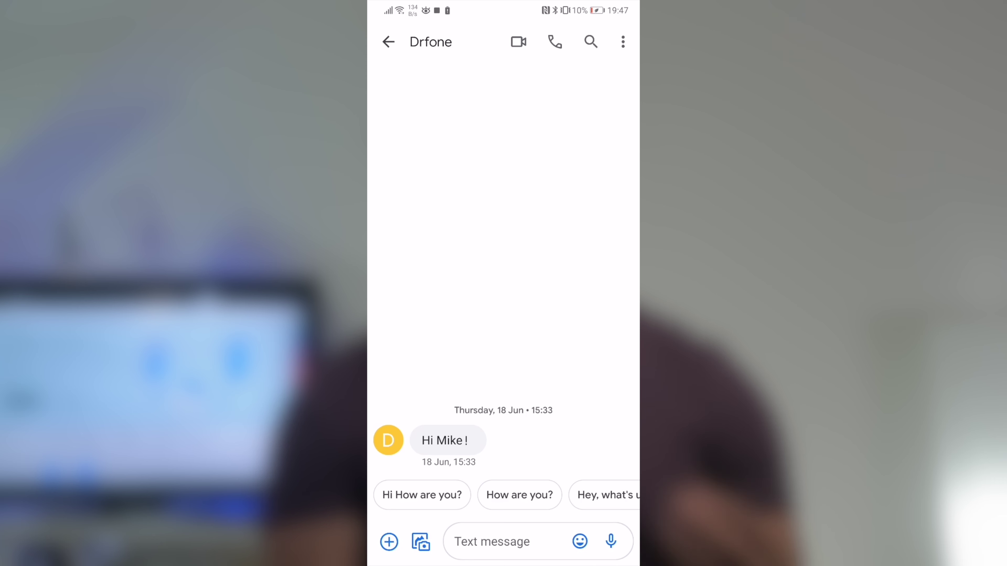
pyautogui.click(491, 541)
pyautogui.click(391, 437)
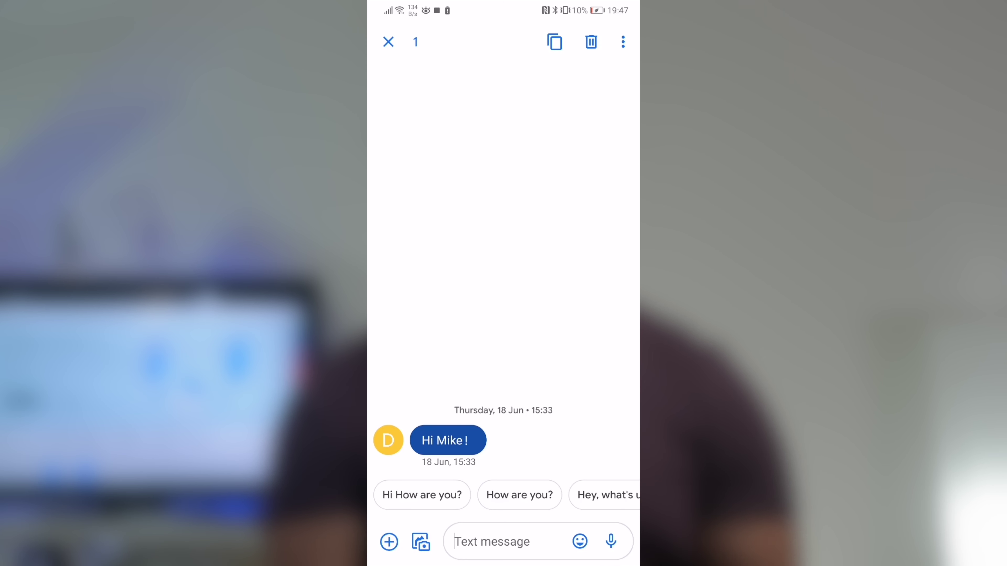
pyautogui.click(517, 45)
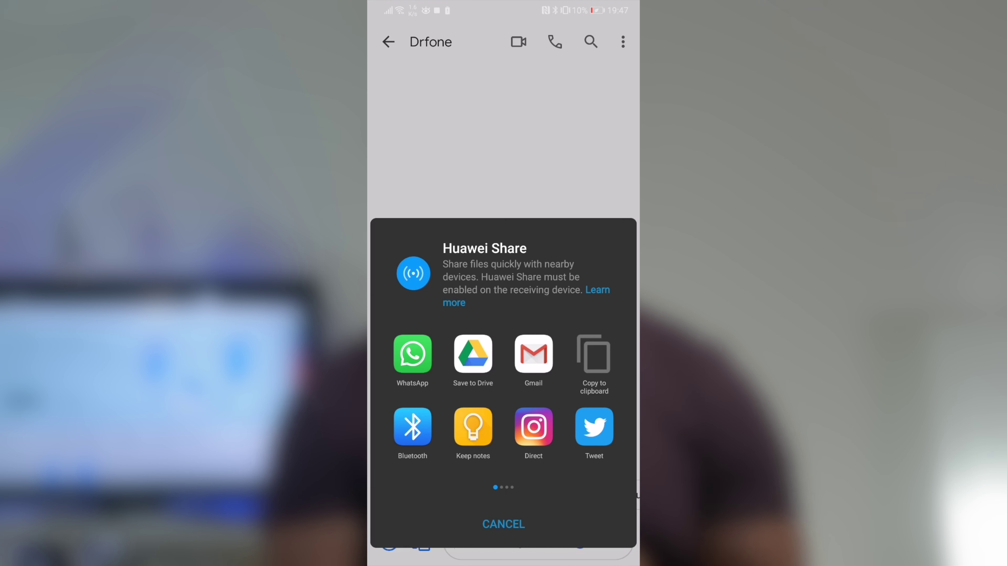
pyautogui.click(412, 426)
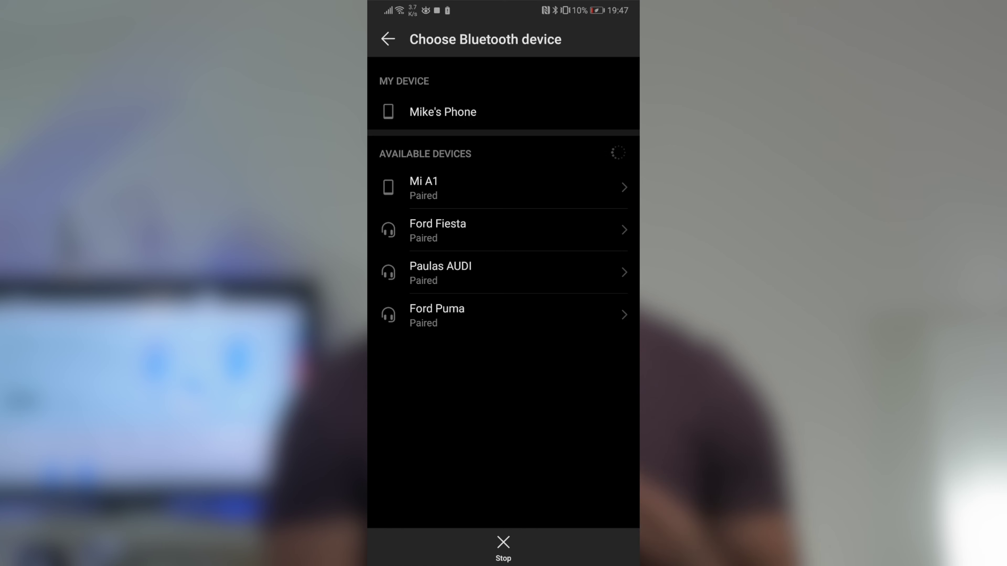
pyautogui.click(501, 189)
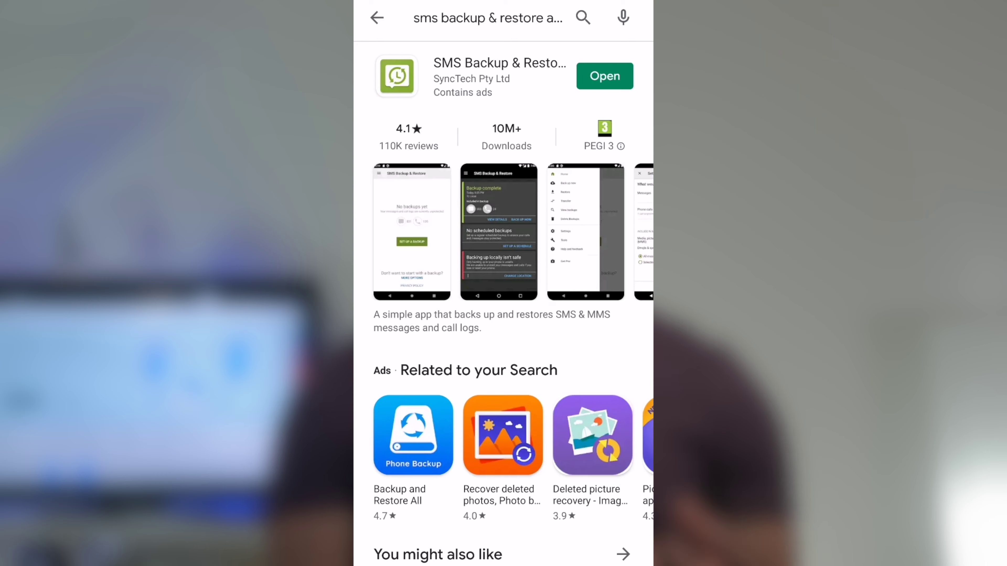
# Browse the SMS Backup & Restore listing screenshots, including Backup complete, full-screen
pyautogui.scroll(-10, 555, 463)
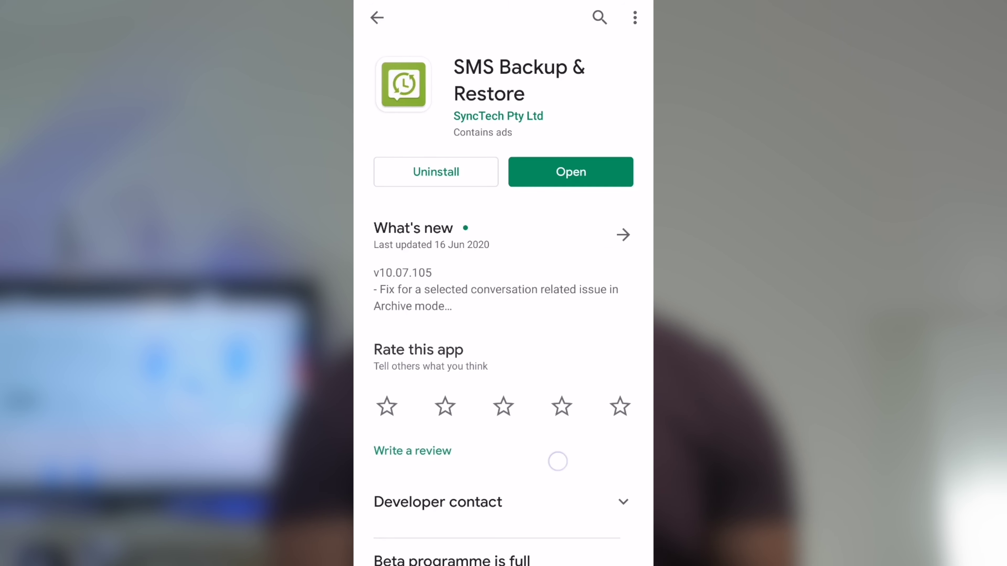
pyautogui.scroll(-3, 555, 328)
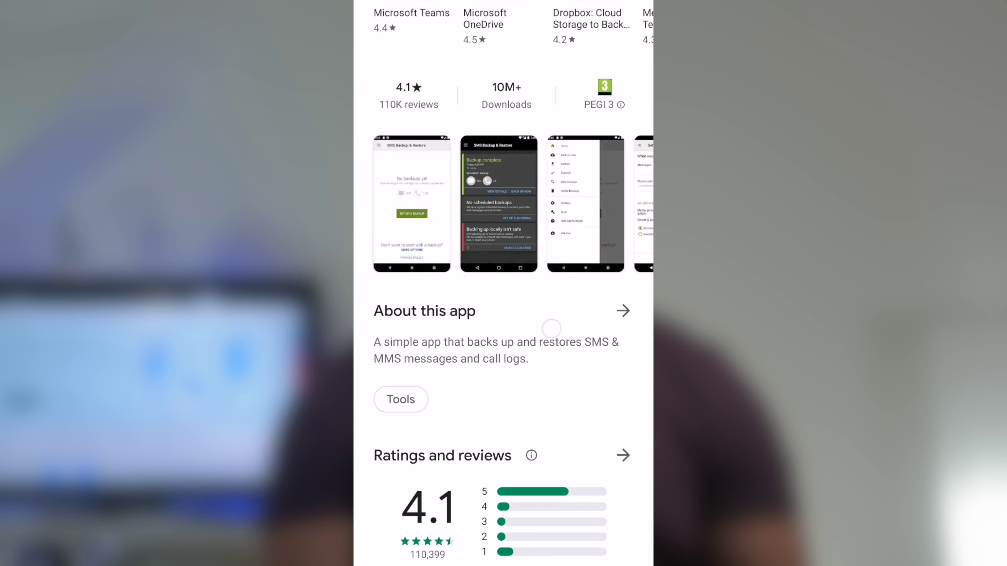
pyautogui.click(411, 202)
pyautogui.moveTo(578, 309); pyautogui.dragTo(460, 310)
pyautogui.moveTo(579, 309); pyautogui.dragTo(460, 309)
pyautogui.moveTo(511, 229); pyautogui.dragTo(511, 464)
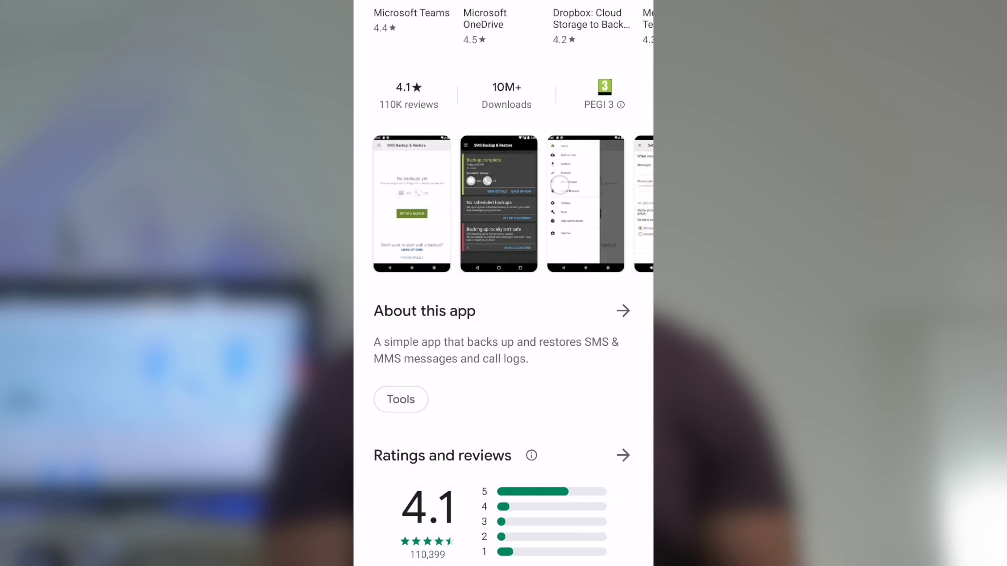
# Launch SMS Backup & Restore from the store listing on both phones
pyautogui.scroll(10, 553, 222)
pyautogui.moveTo(546, 236); pyautogui.dragTo(567, 122)
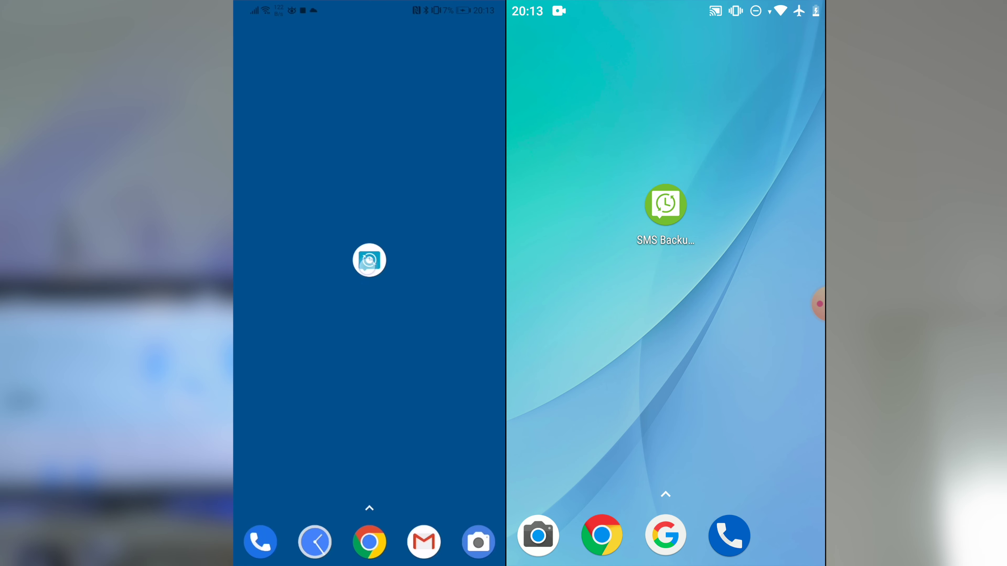
pyautogui.click(665, 204)
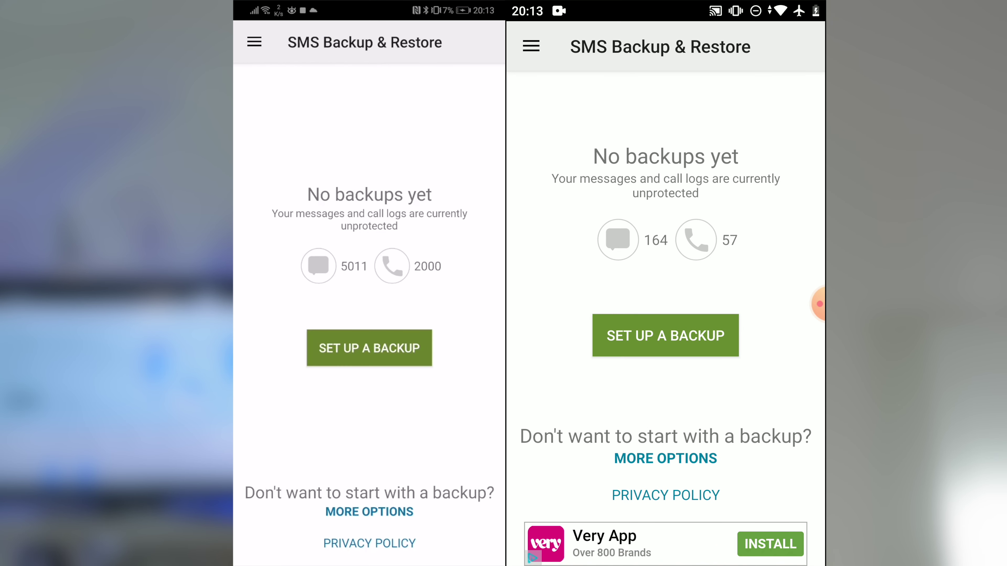
# On the Transfer screens, make the first phone sender and the second phone receiver
pyautogui.click(254, 42)
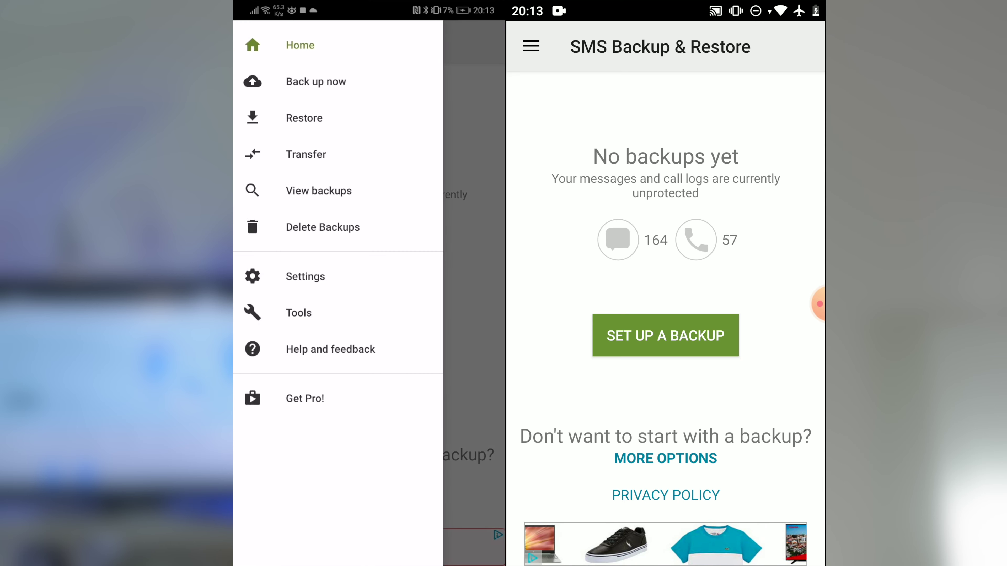
pyautogui.click(530, 45)
pyautogui.click(307, 154)
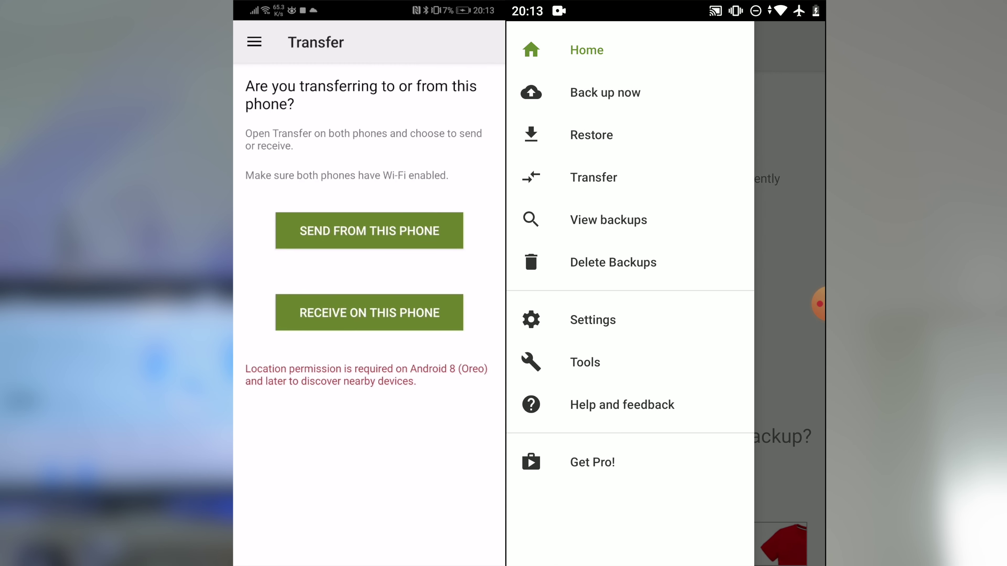
pyautogui.click(594, 176)
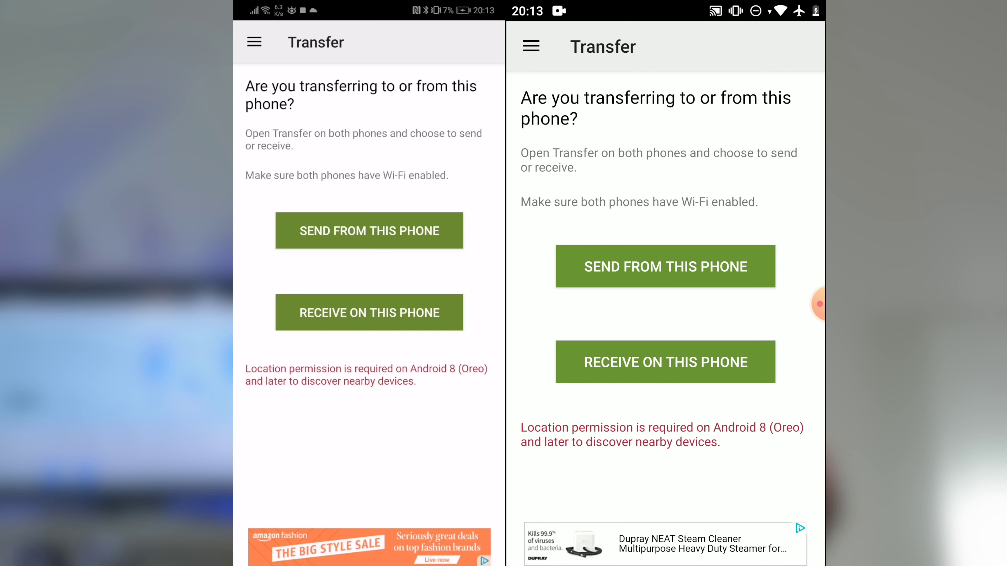
pyautogui.click(325, 228)
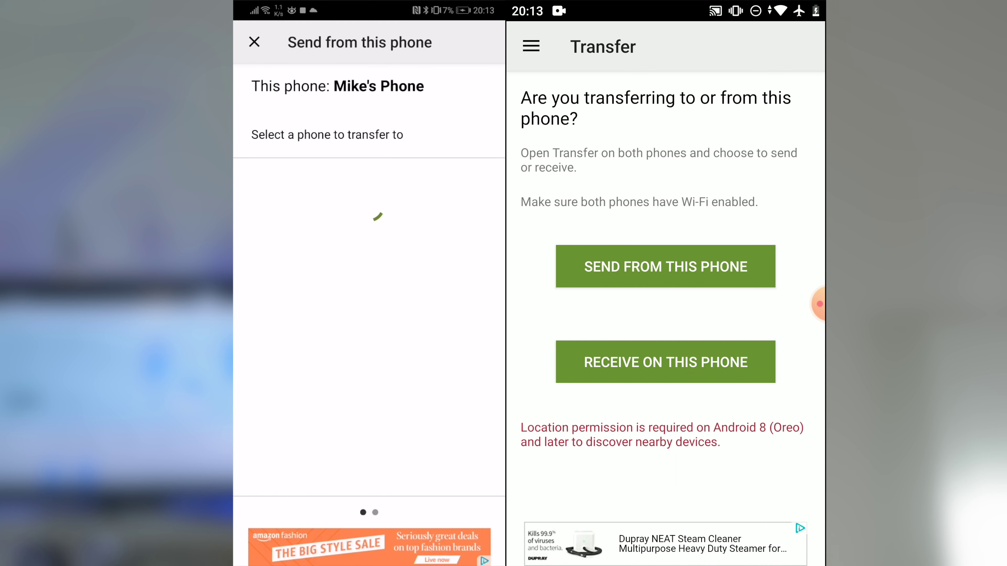
pyautogui.click(665, 362)
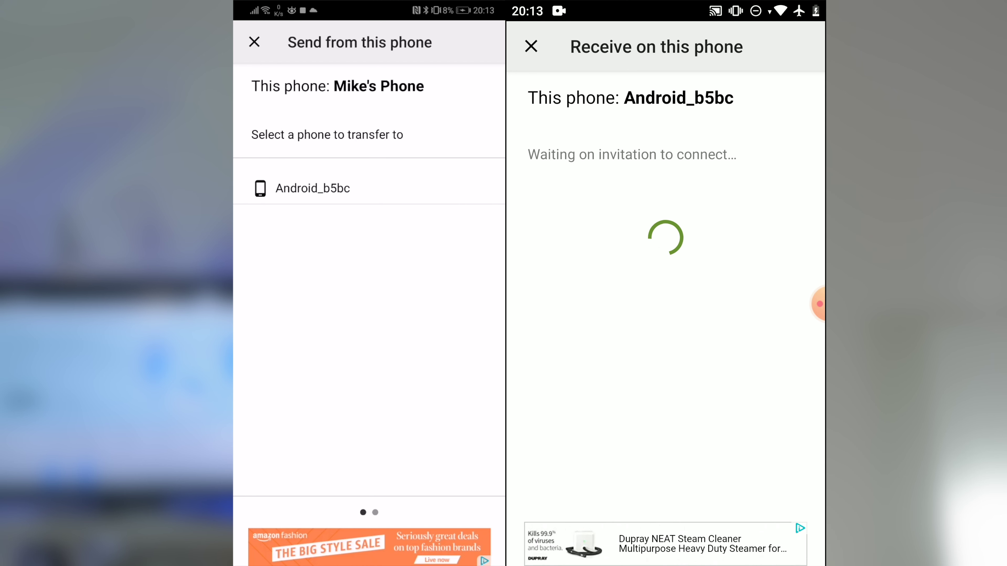
# Send current messages and call logs to Android_b5bc
pyautogui.click(312, 188)
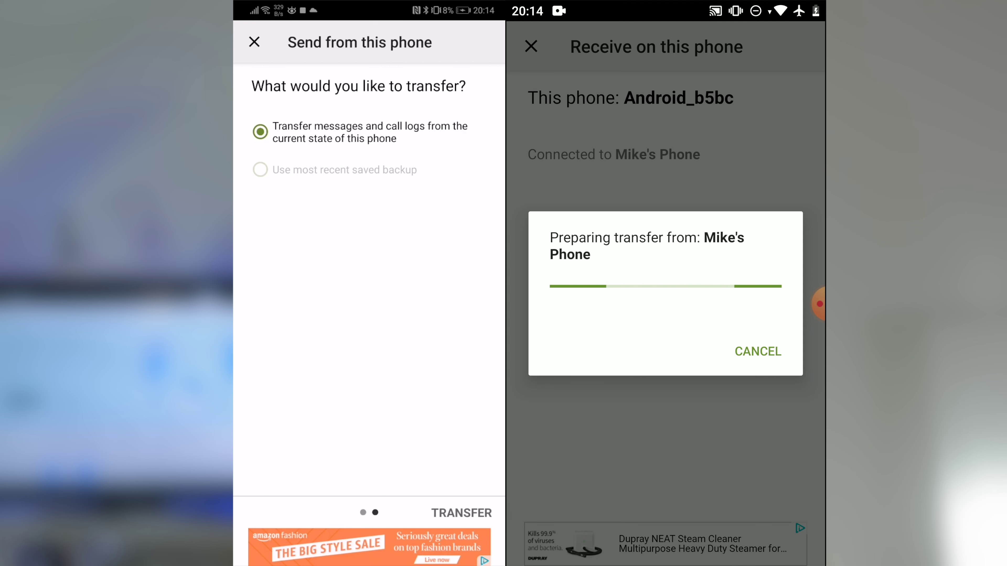
pyautogui.click(260, 131)
pyautogui.click(462, 513)
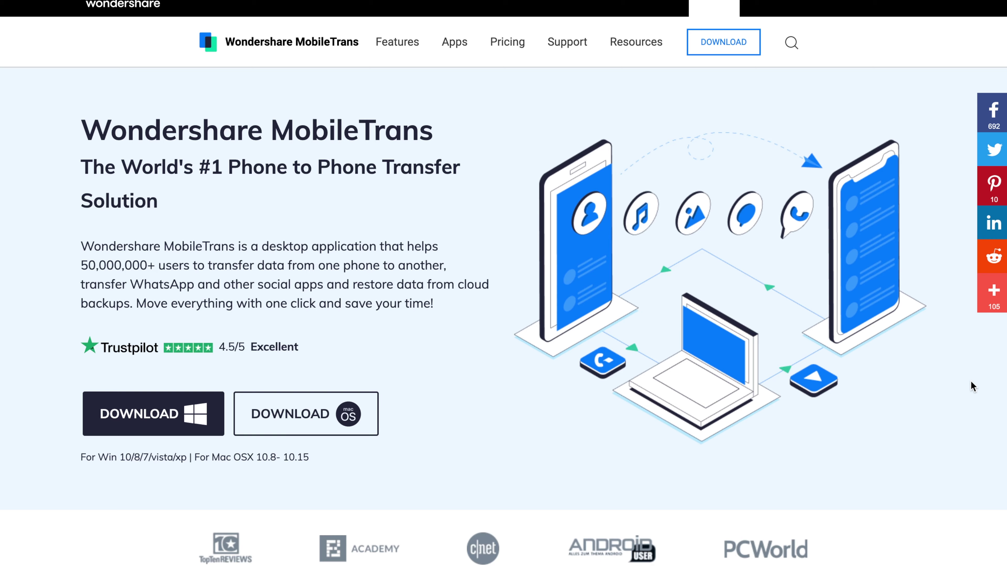
pyautogui.scroll(-4, 971, 381)
pyautogui.scroll(-7, 971, 381)
pyautogui.scroll(-10, 970, 382)
pyautogui.scroll(-14, 970, 380)
pyautogui.scroll(-10, 970, 382)
pyautogui.scroll(-11, 970, 381)
pyautogui.scroll(-13, 971, 380)
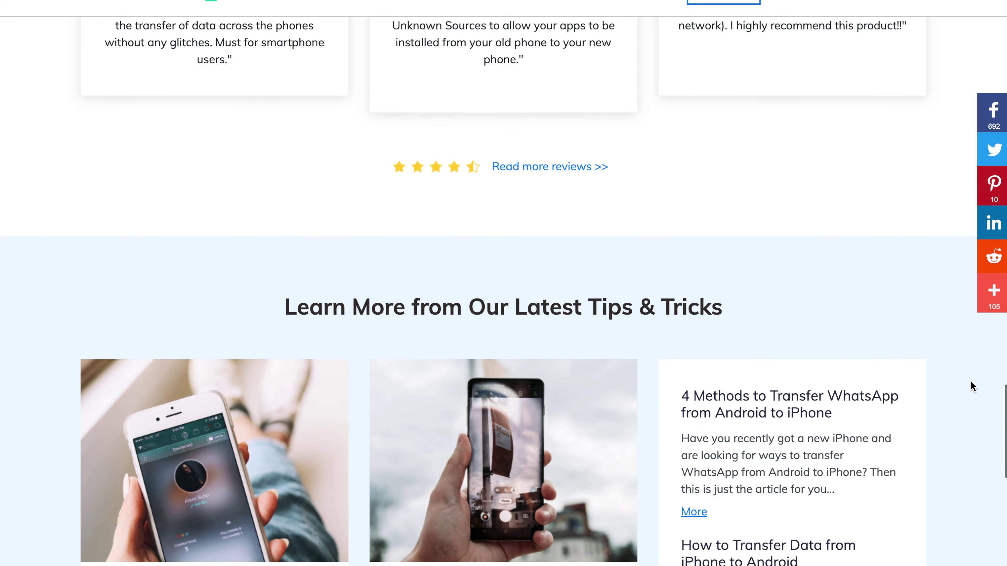
pyautogui.scroll(-7, 971, 381)
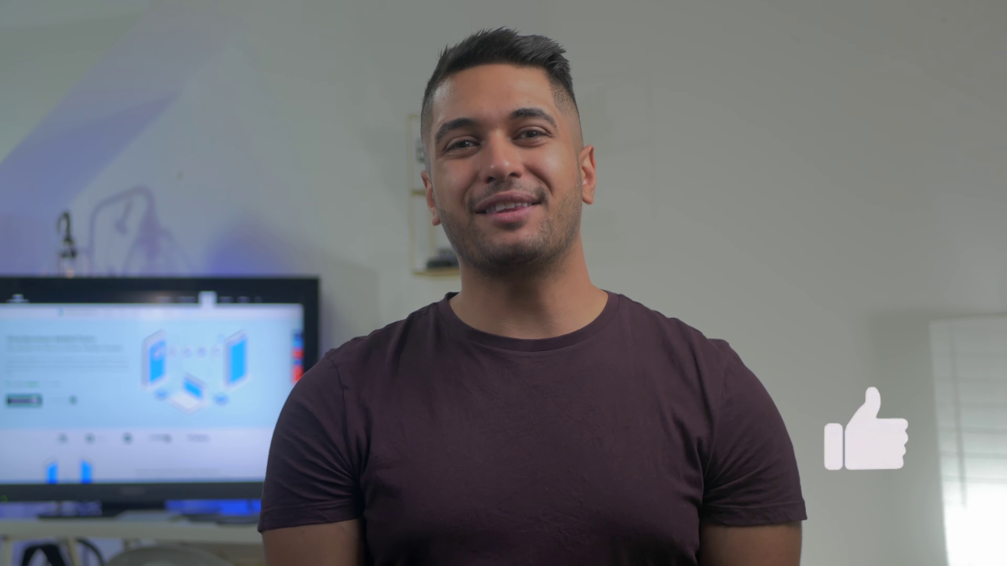